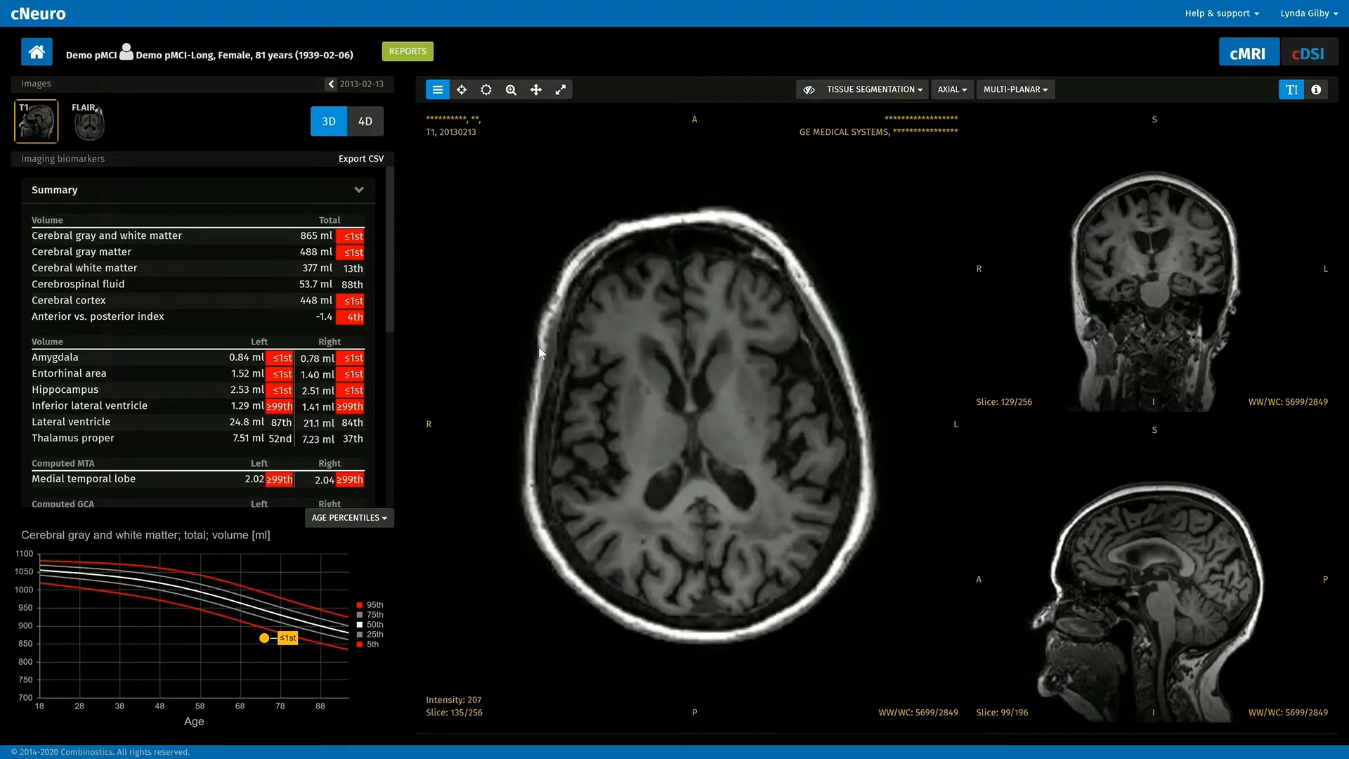
{"action": "scroll", "coordinate": [545, 368], "scroll_direction": "down", "scroll_amount": 8}
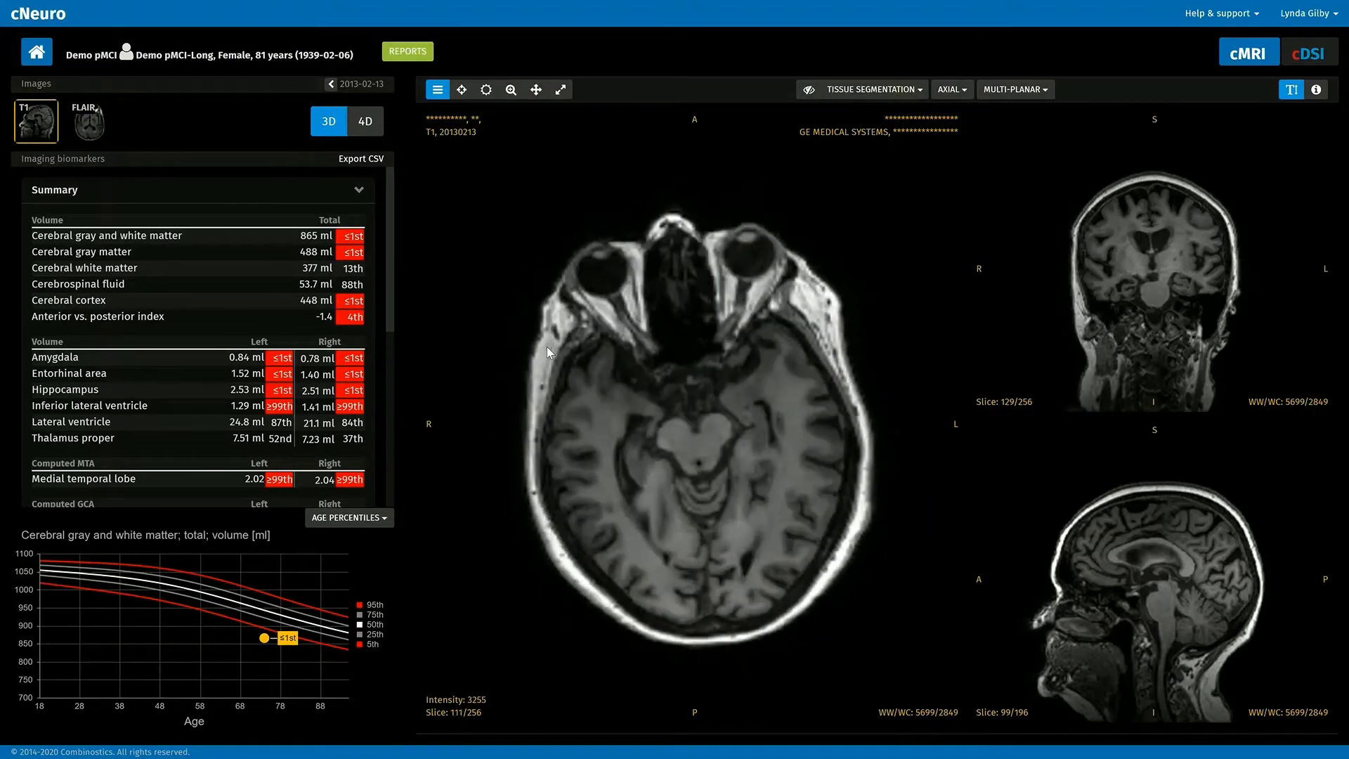
{"action": "scroll", "coordinate": [543, 370], "scroll_direction": "up", "scroll_amount": 4}
{"action": "scroll", "coordinate": [542, 376], "scroll_direction": "up", "scroll_amount": 9}
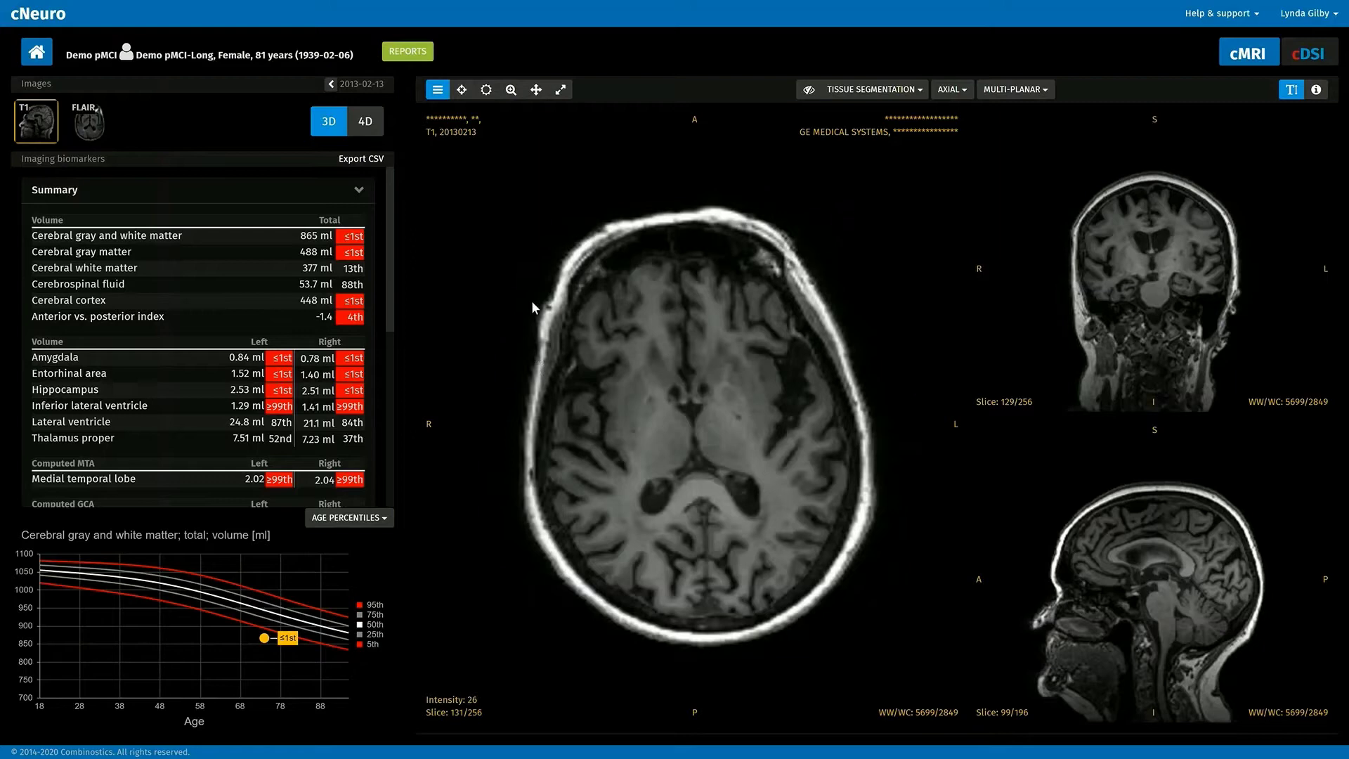
Step: Overlay the Whole brain segmentation from the Tissue Segmentation dropdown on the T1 views
{"action": "left_click", "coordinate": [873, 89]}
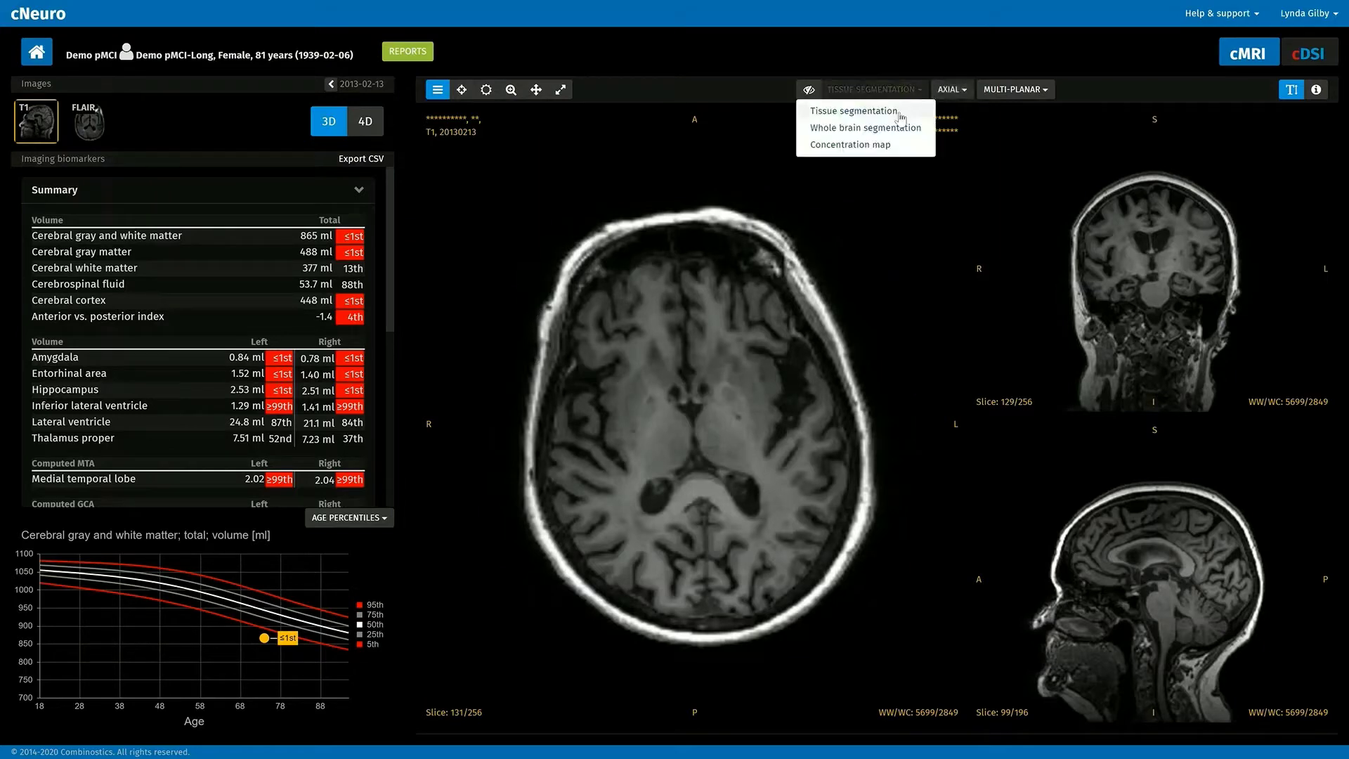
{"action": "left_click", "coordinate": [865, 128]}
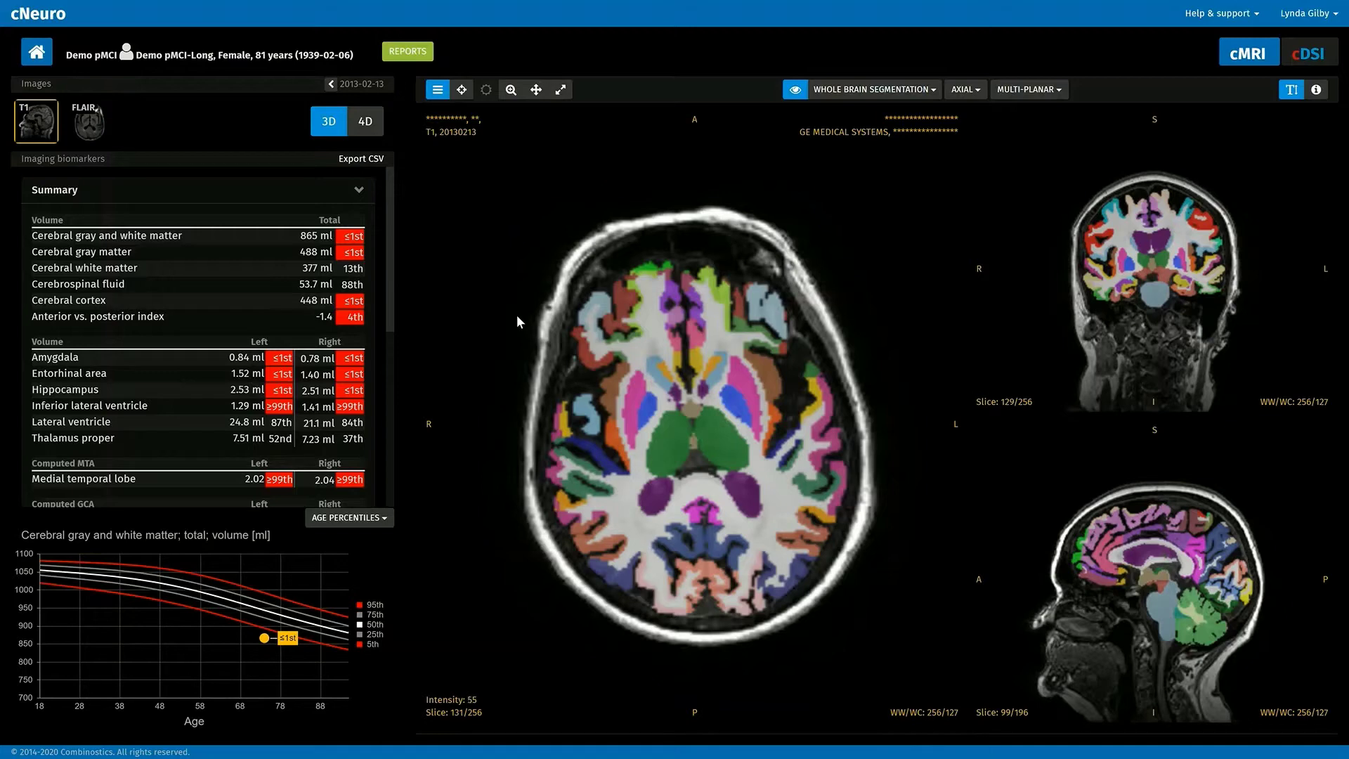
{"action": "scroll", "coordinate": [517, 316], "scroll_direction": "up", "scroll_amount": 2}
{"action": "scroll", "coordinate": [515, 319], "scroll_direction": "up", "scroll_amount": 3}
{"action": "scroll", "coordinate": [515, 326], "scroll_direction": "up", "scroll_amount": 2}
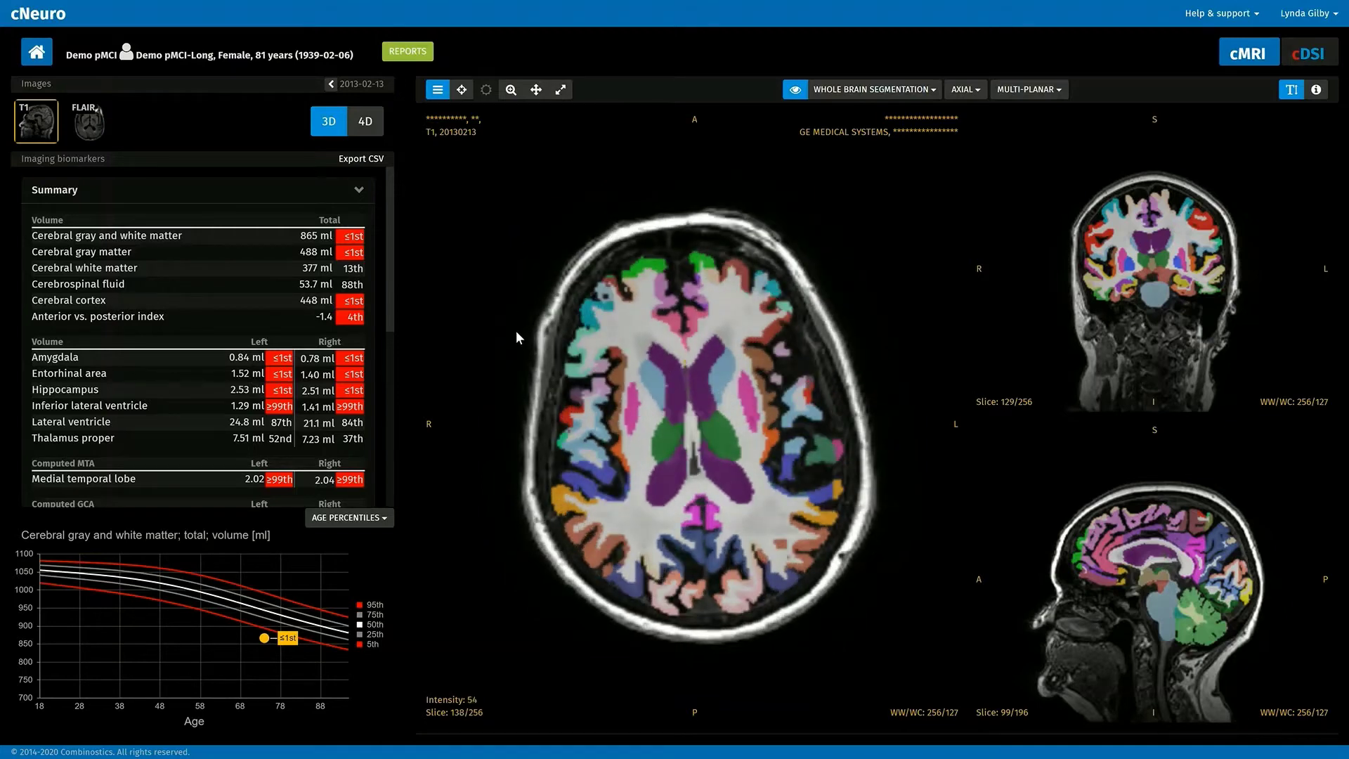
{"action": "scroll", "coordinate": [516, 329], "scroll_direction": "up", "scroll_amount": 1}
{"action": "scroll", "coordinate": [517, 328], "scroll_direction": "down", "scroll_amount": 1}
{"action": "scroll", "coordinate": [518, 328], "scroll_direction": "down", "scroll_amount": 1}
{"action": "scroll", "coordinate": [520, 323], "scroll_direction": "down", "scroll_amount": 1}
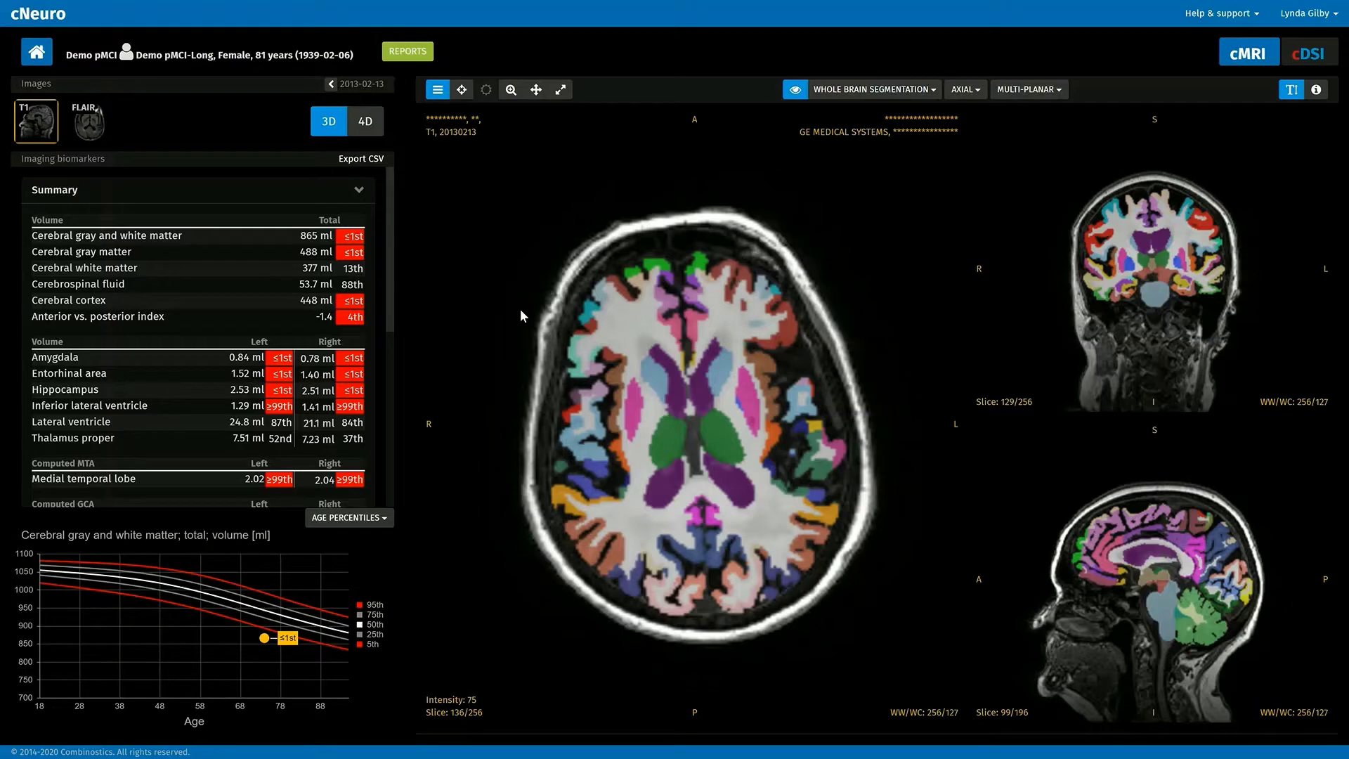
{"action": "scroll", "coordinate": [520, 317], "scroll_direction": "up", "scroll_amount": 3}
{"action": "scroll", "coordinate": [518, 322], "scroll_direction": "up", "scroll_amount": 3}
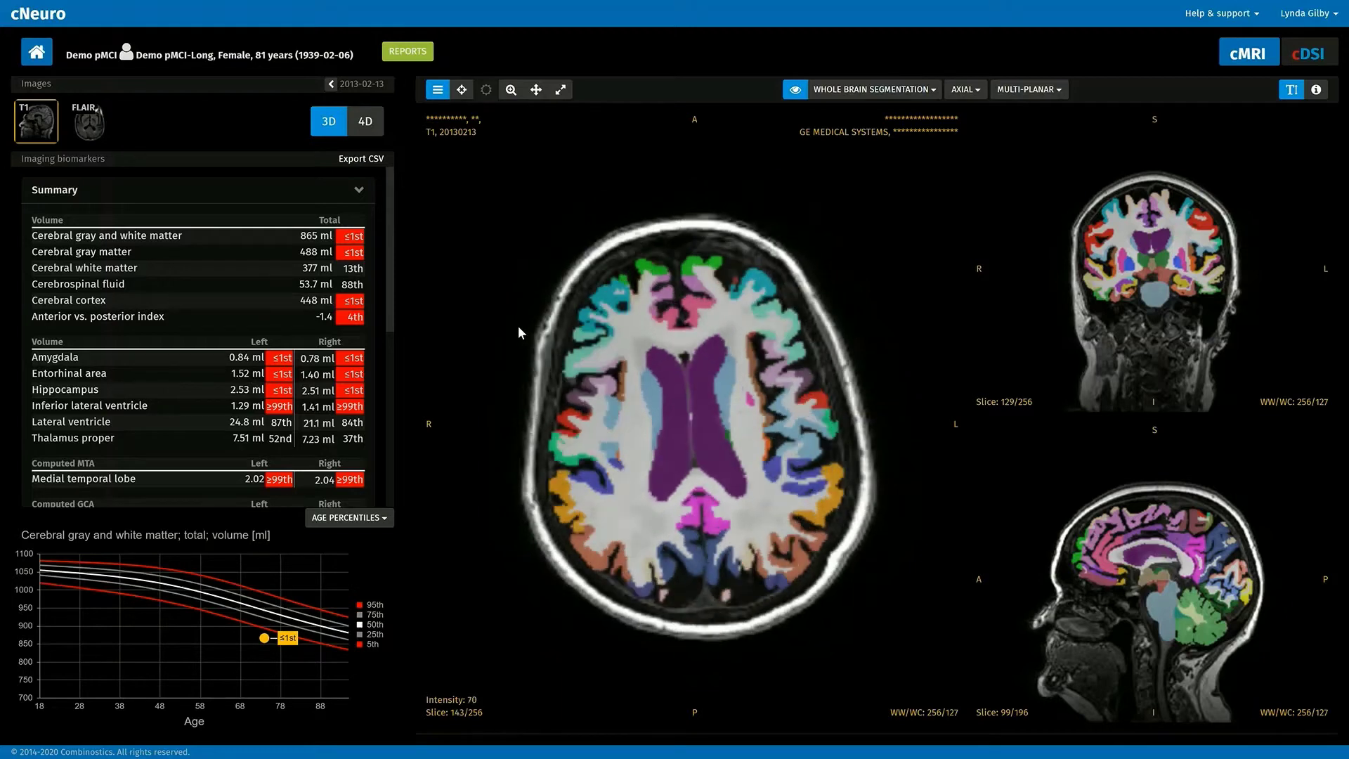
{"action": "scroll", "coordinate": [518, 325], "scroll_direction": "up", "scroll_amount": 3}
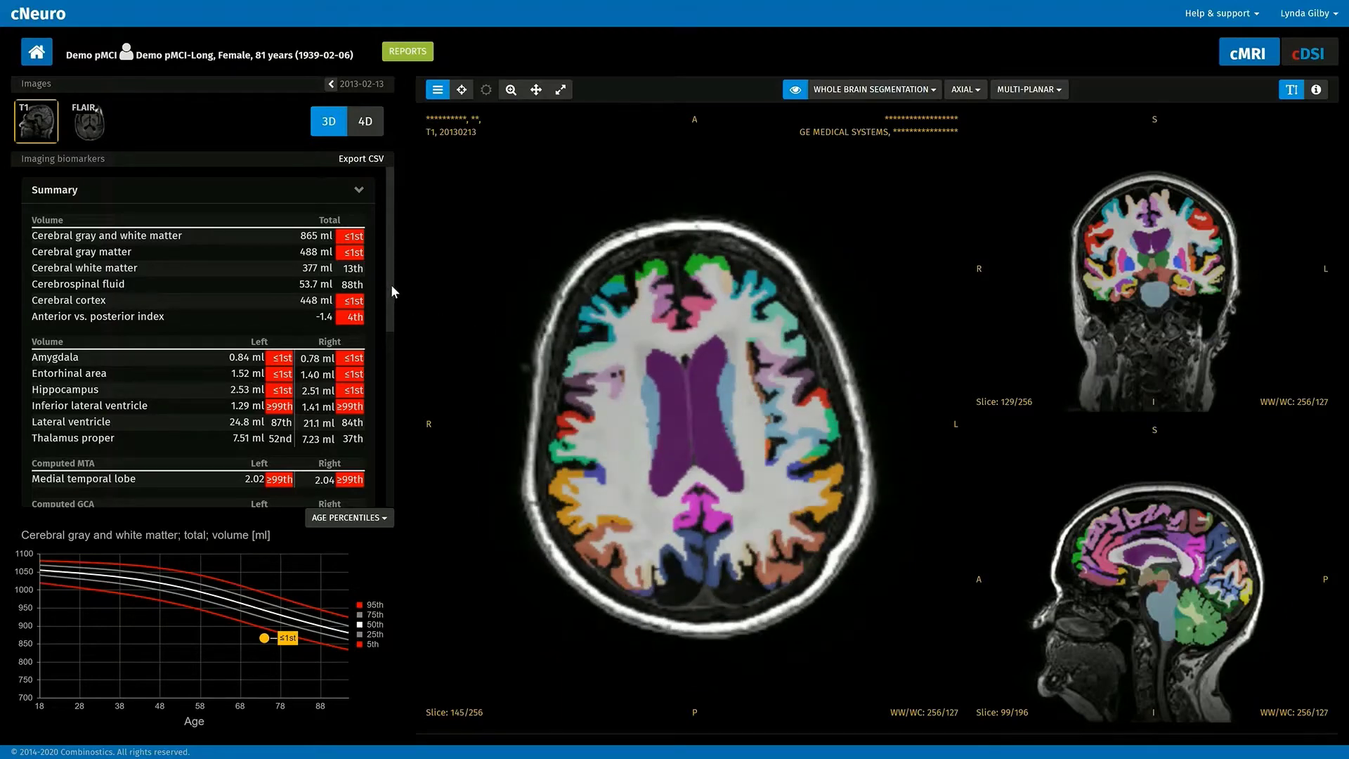
{"action": "scroll", "coordinate": [391, 288], "scroll_direction": "down", "scroll_amount": 2}
{"action": "scroll", "coordinate": [392, 300], "scroll_direction": "down", "scroll_amount": 2}
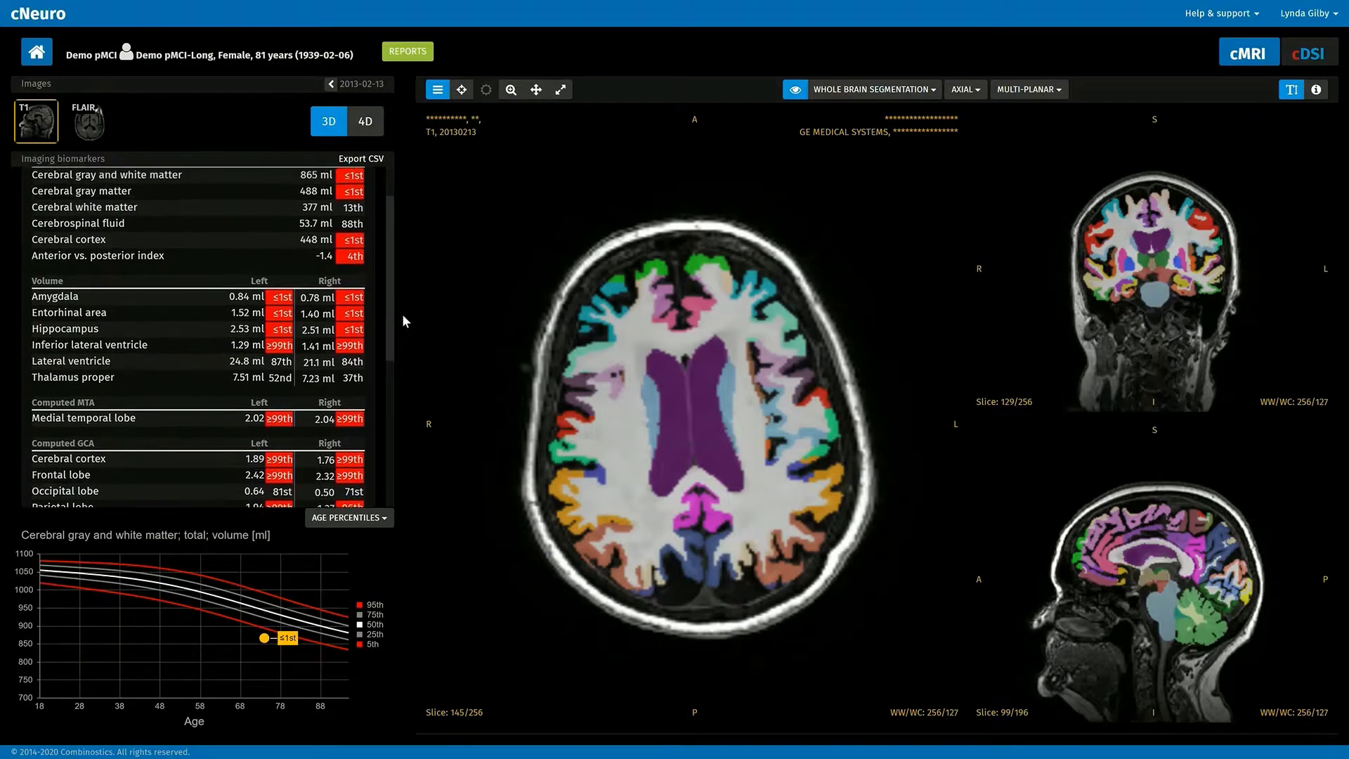
{"action": "scroll", "coordinate": [402, 313], "scroll_direction": "up", "scroll_amount": 1}
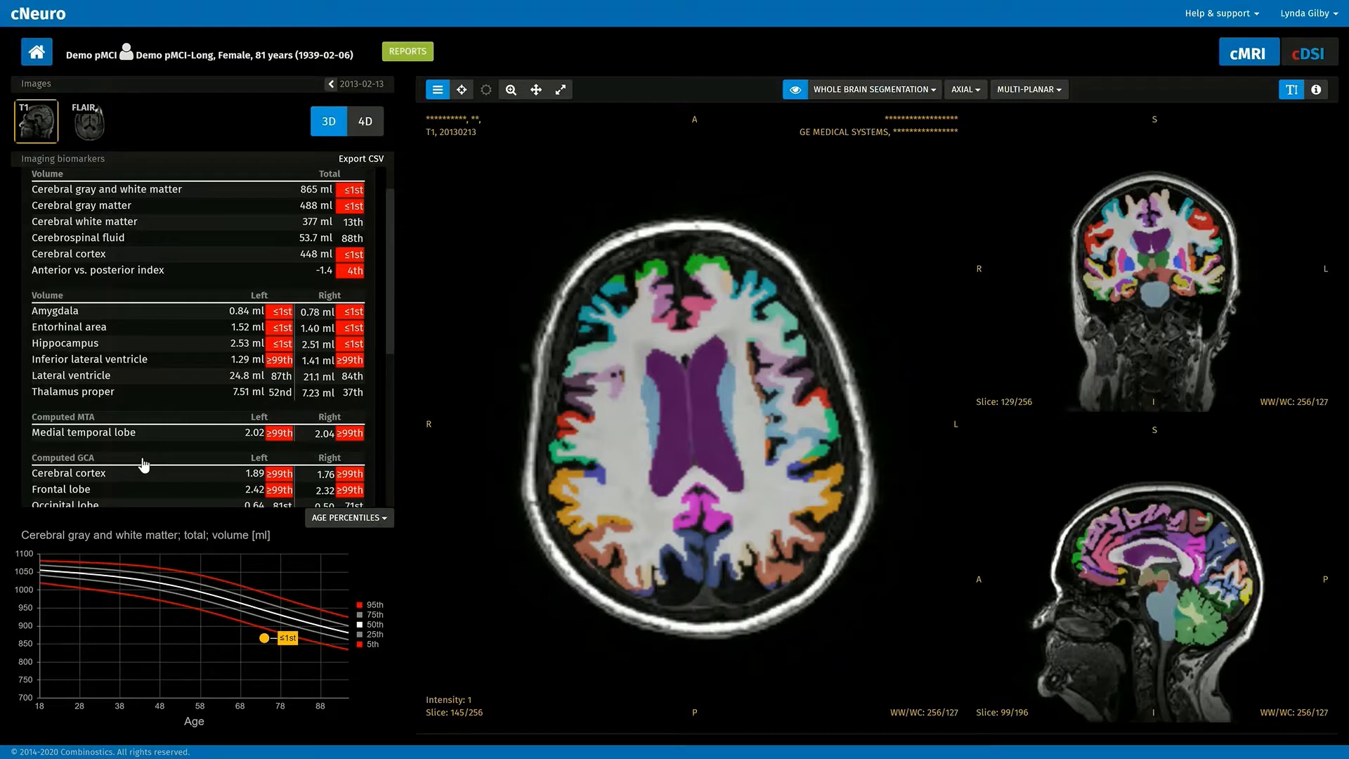
Step: Show the FLAIR scan with the Vascular burden overlay marking WMH in red
{"action": "left_click", "coordinate": [89, 125]}
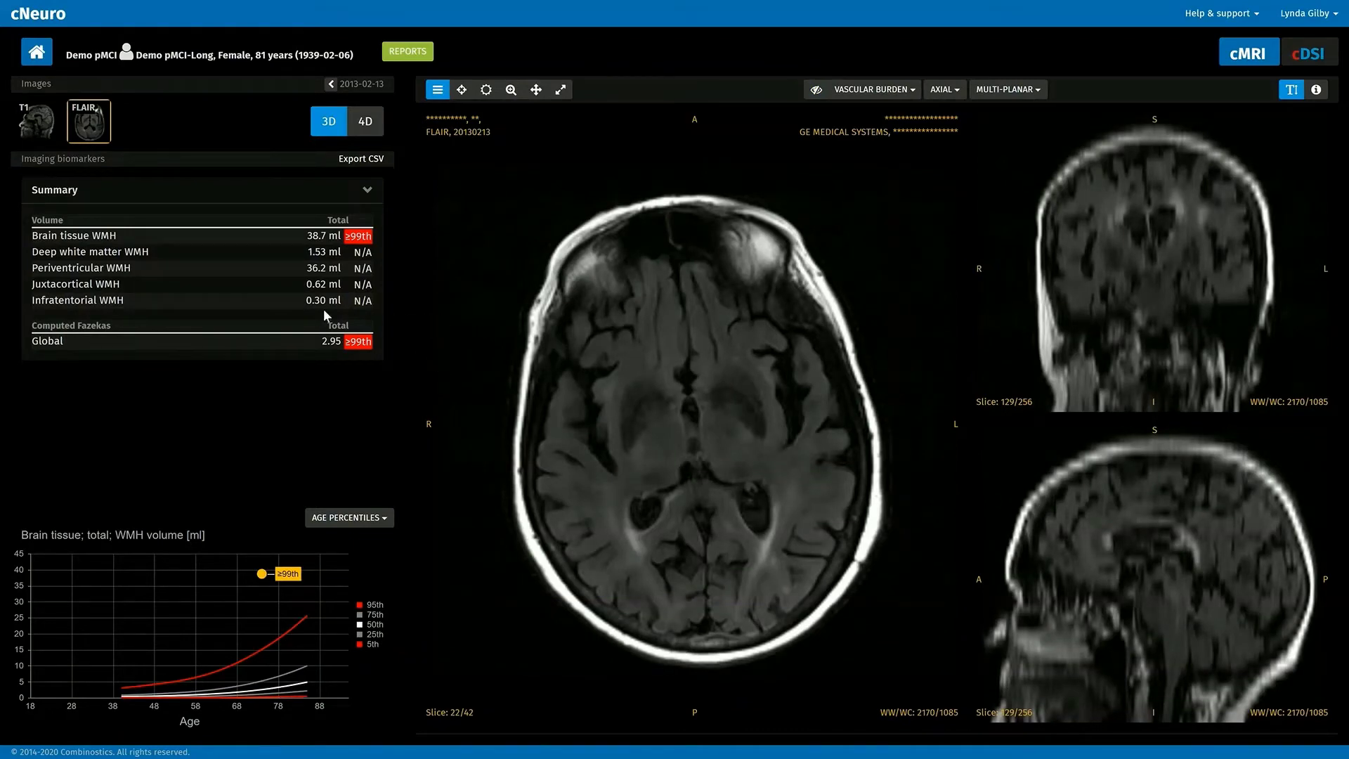
{"action": "left_click", "coordinate": [869, 90]}
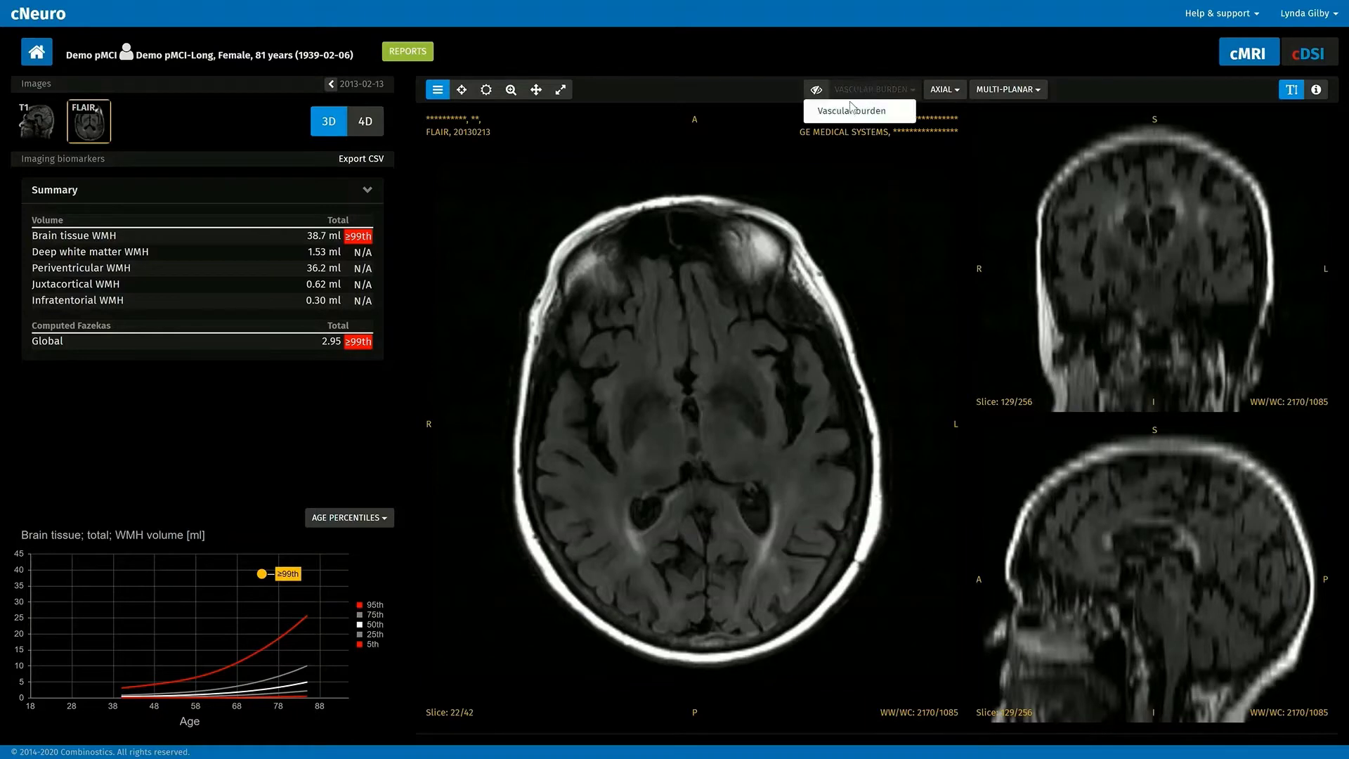
{"action": "left_click", "coordinate": [857, 116]}
{"action": "scroll", "coordinate": [496, 293], "scroll_direction": "up", "scroll_amount": 1}
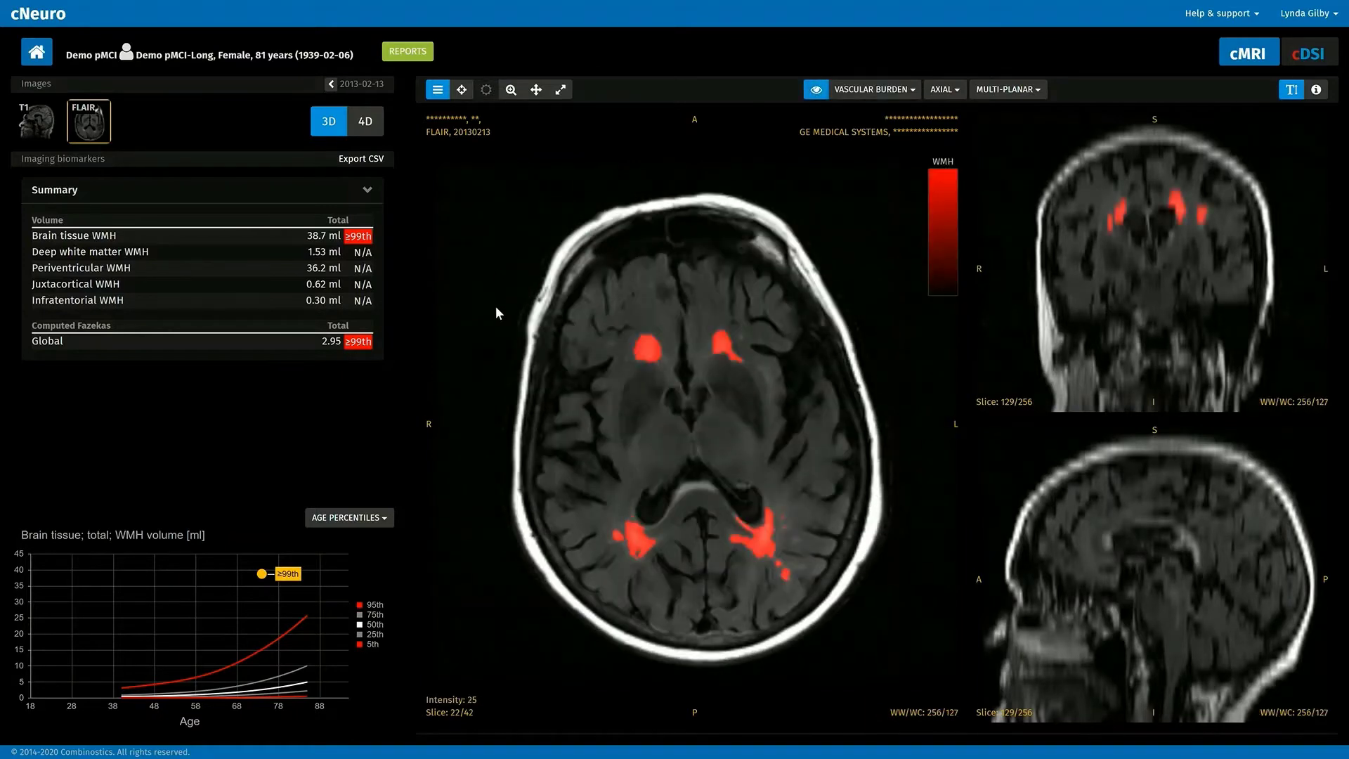
{"action": "left_click", "coordinate": [400, 60]}
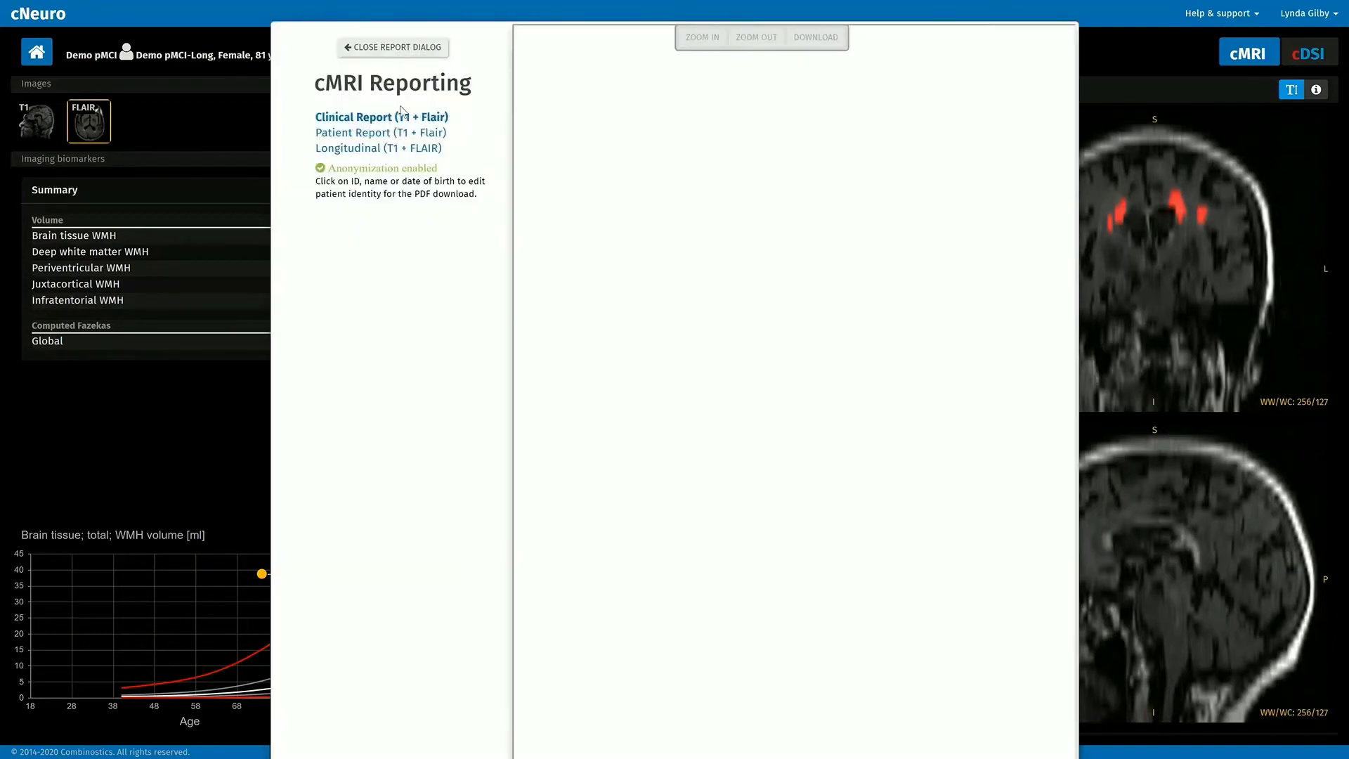
Step: Preview the Clinical, Patient and Longitudinal (T1 + FLAIR) reports in turn
{"action": "left_click", "coordinate": [403, 118]}
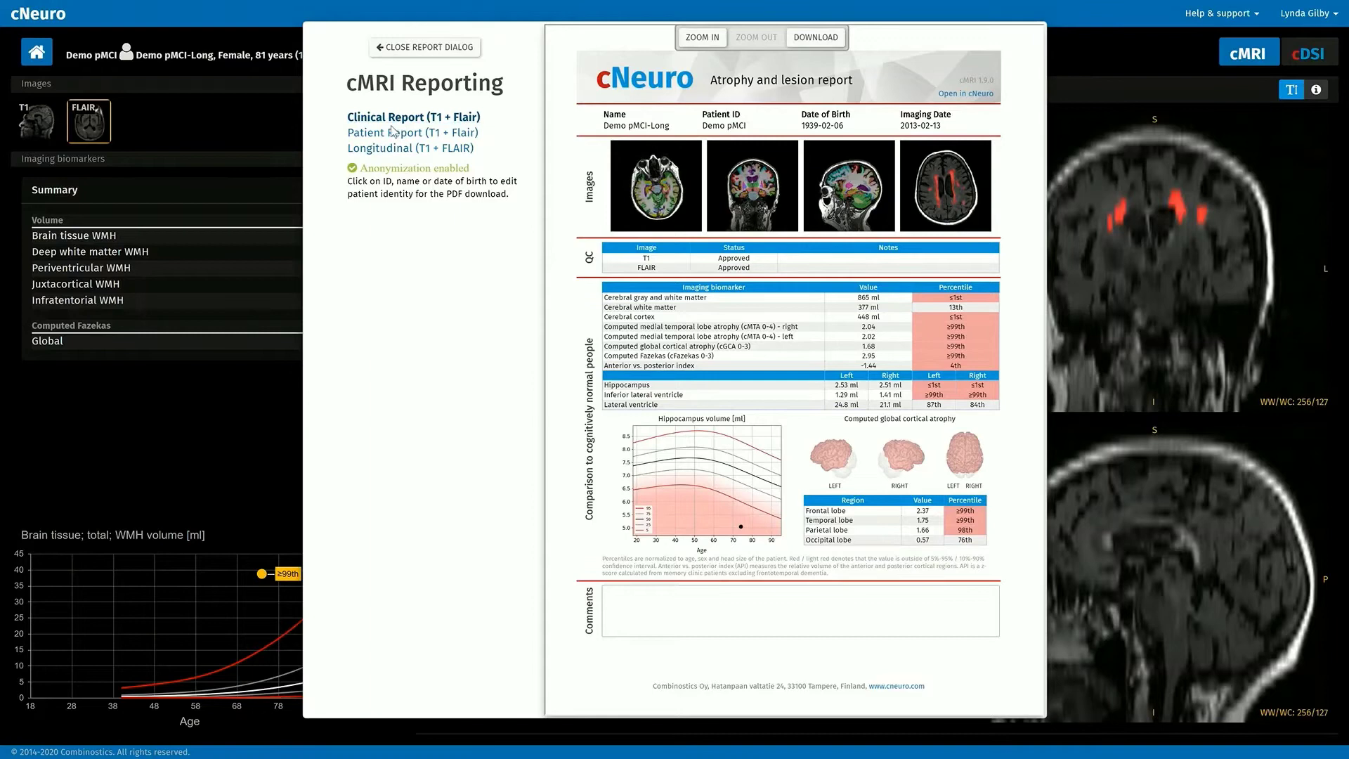
{"action": "left_click", "coordinate": [393, 134]}
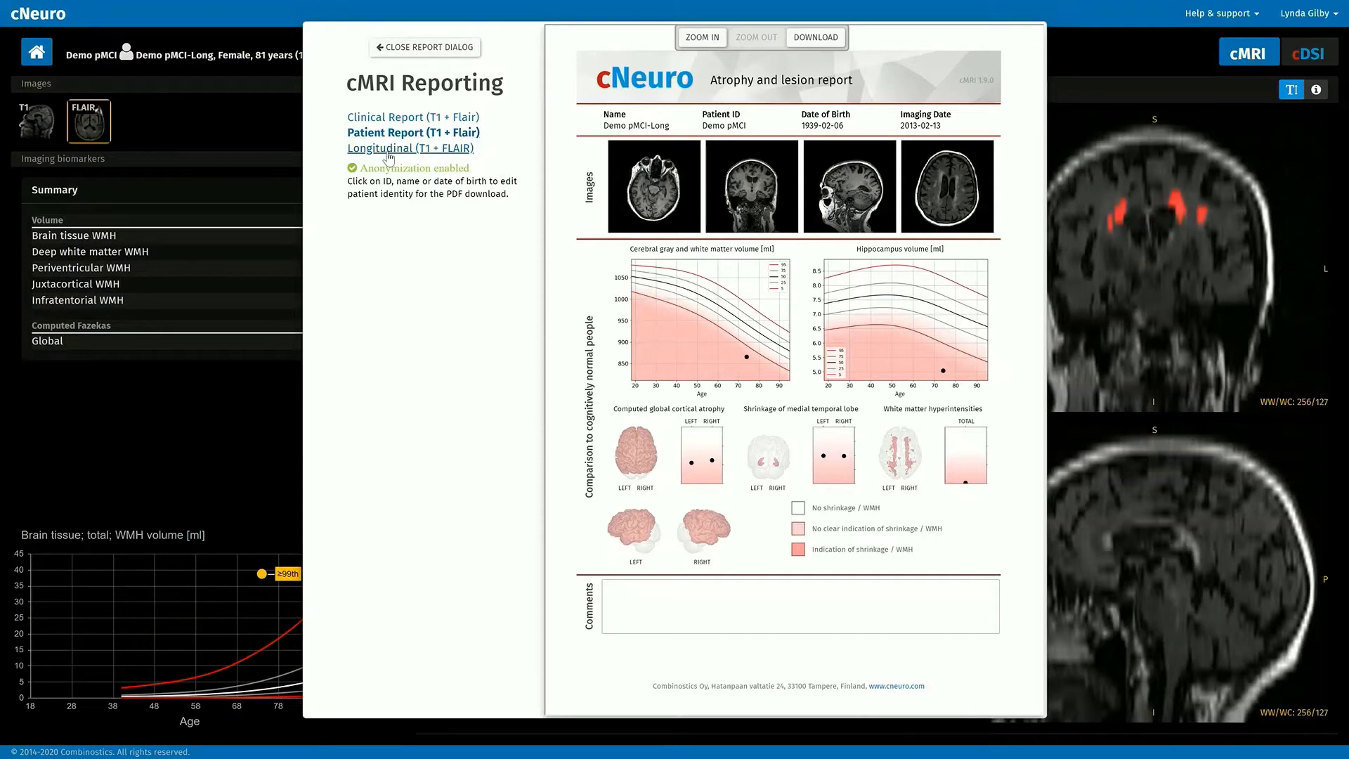
{"action": "left_click", "coordinate": [388, 149]}
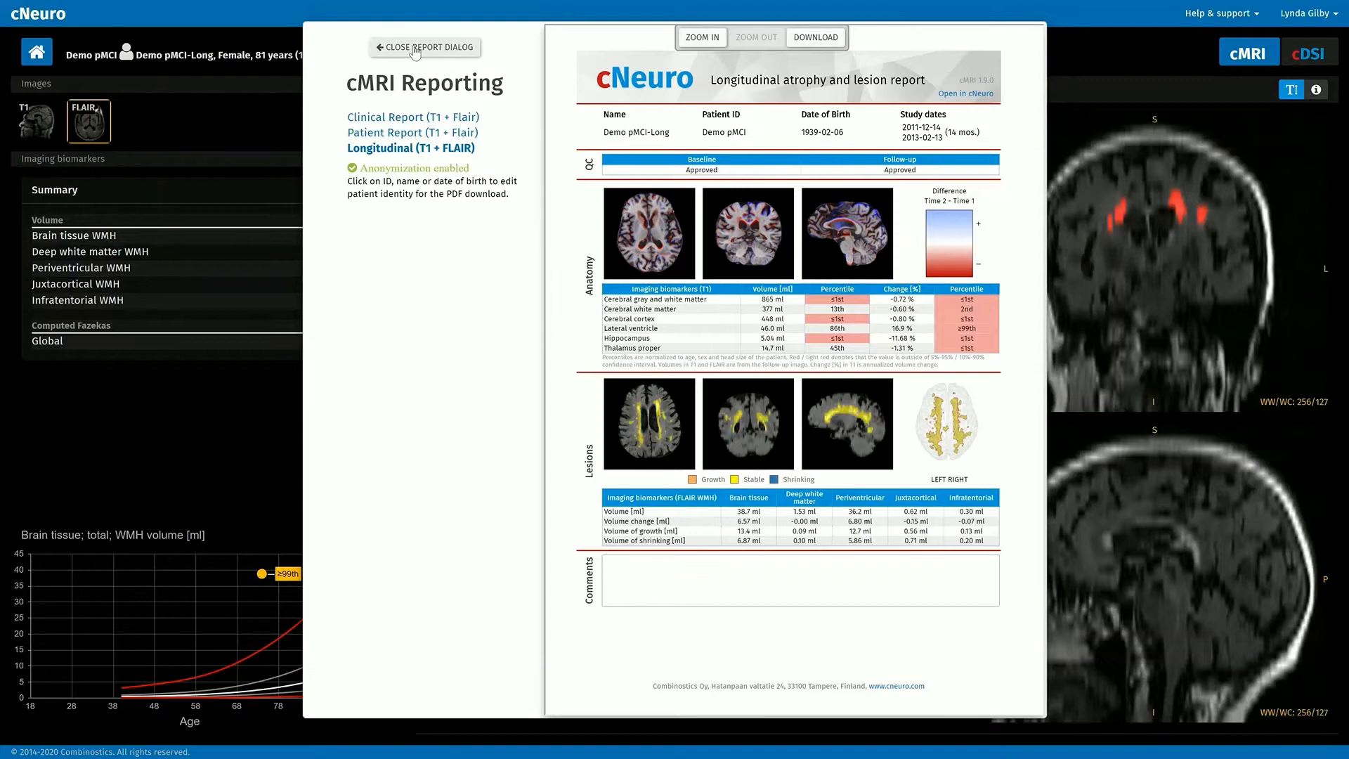
Step: Close the report dialog to return to the scans
{"action": "left_click", "coordinate": [422, 47]}
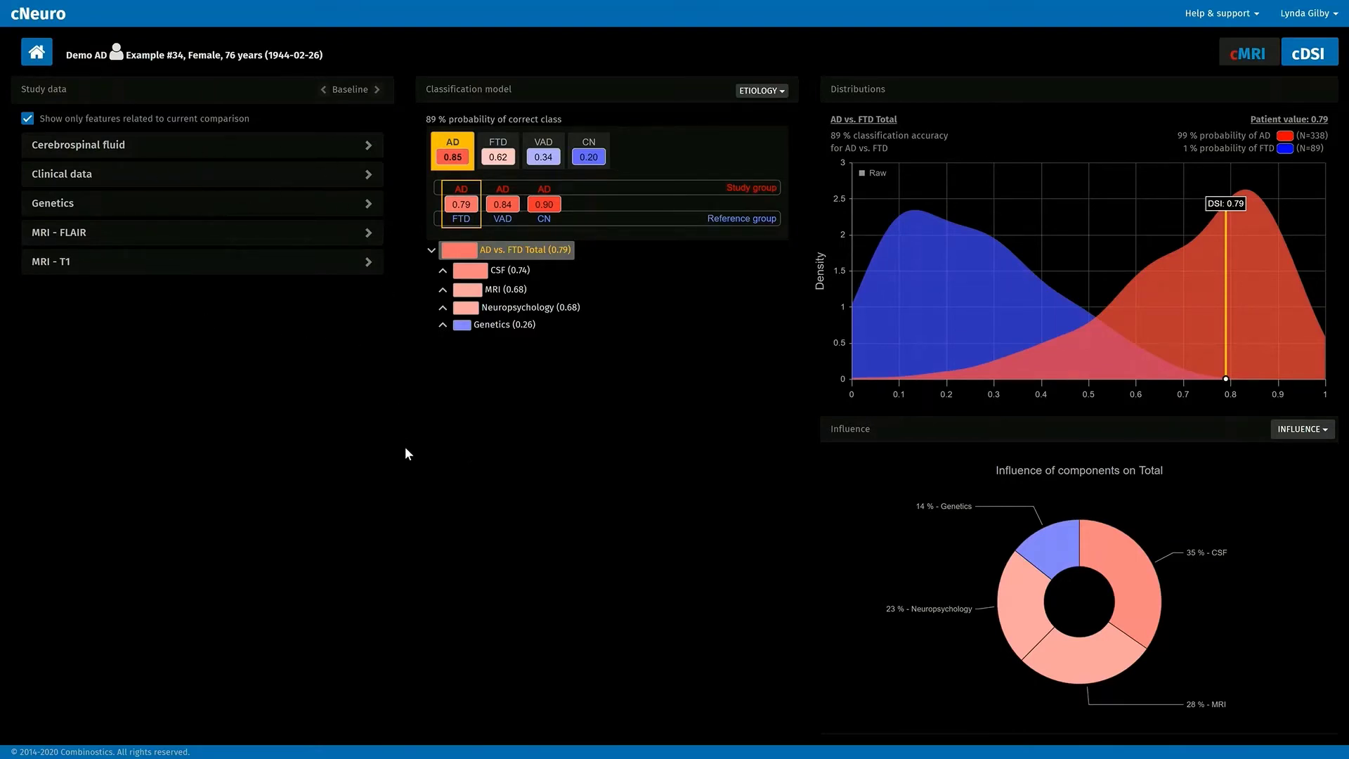
Step: Expand the Cerebrospinal fluid, Clinical data, Genetics and MRI - FLAIR study data sections
{"action": "left_click", "coordinate": [369, 144]}
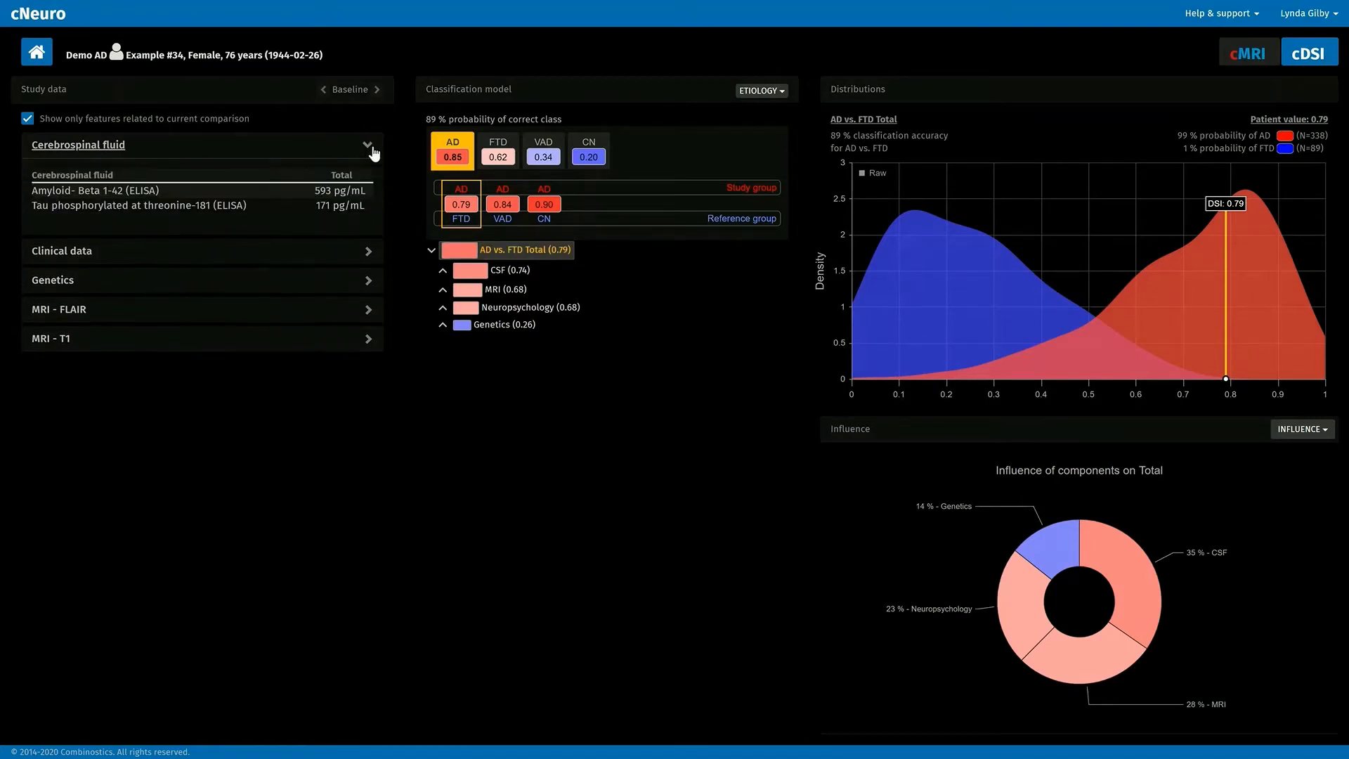
{"action": "left_click", "coordinate": [369, 253]}
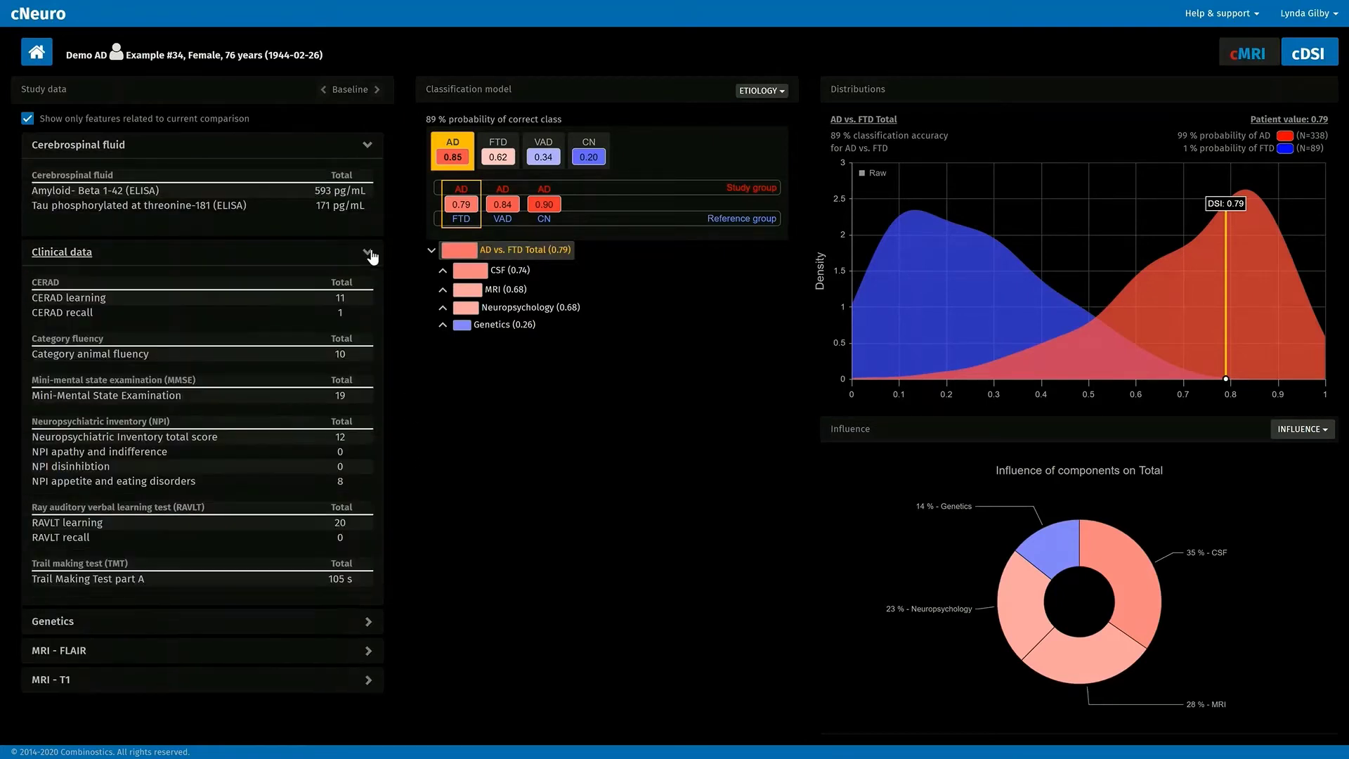
{"action": "left_click", "coordinate": [370, 625]}
{"action": "left_click", "coordinate": [361, 718]}
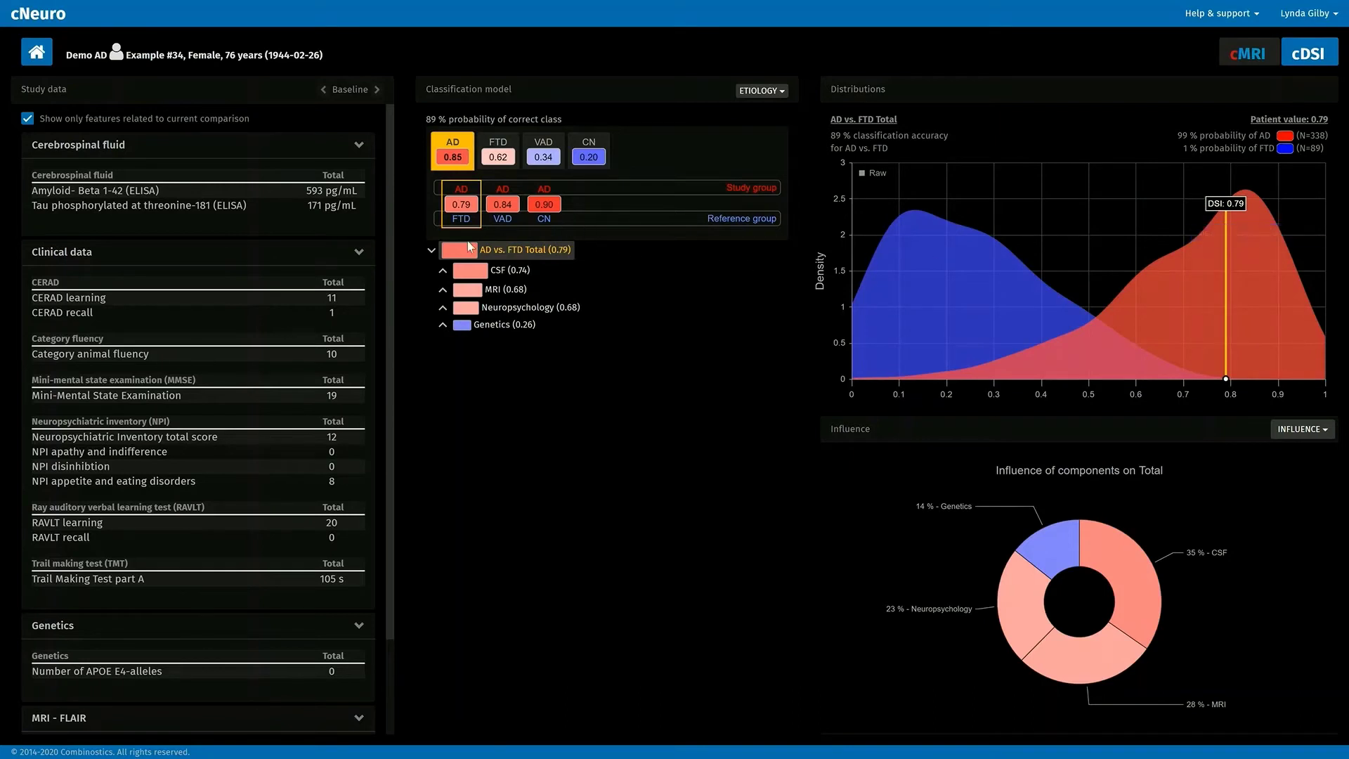
Step: Expand the CSF, MRI and Neuropsychology nodes, then chart Amyloid-Beta 1-42 at 593 pg/mL
{"action": "left_click", "coordinate": [444, 269]}
{"action": "left_click", "coordinate": [442, 325]}
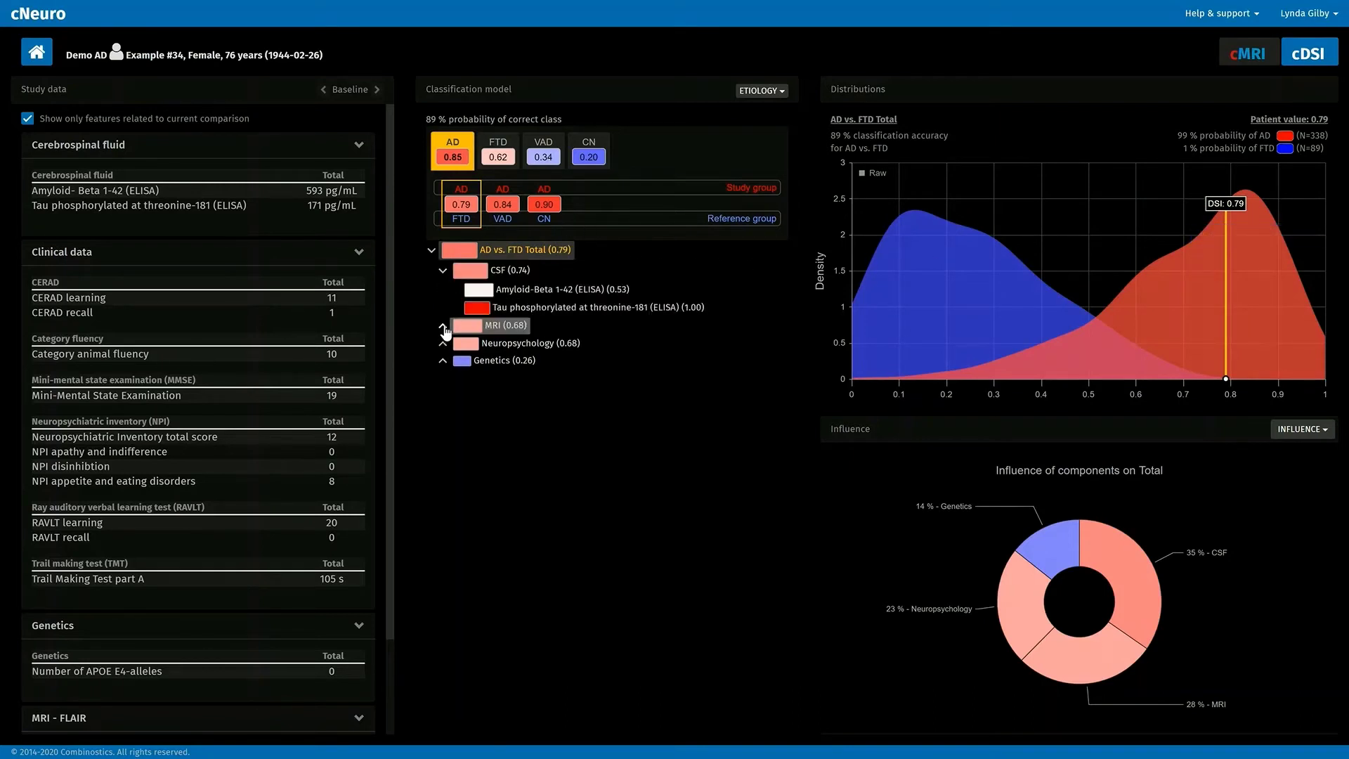
{"action": "left_click", "coordinate": [442, 476]}
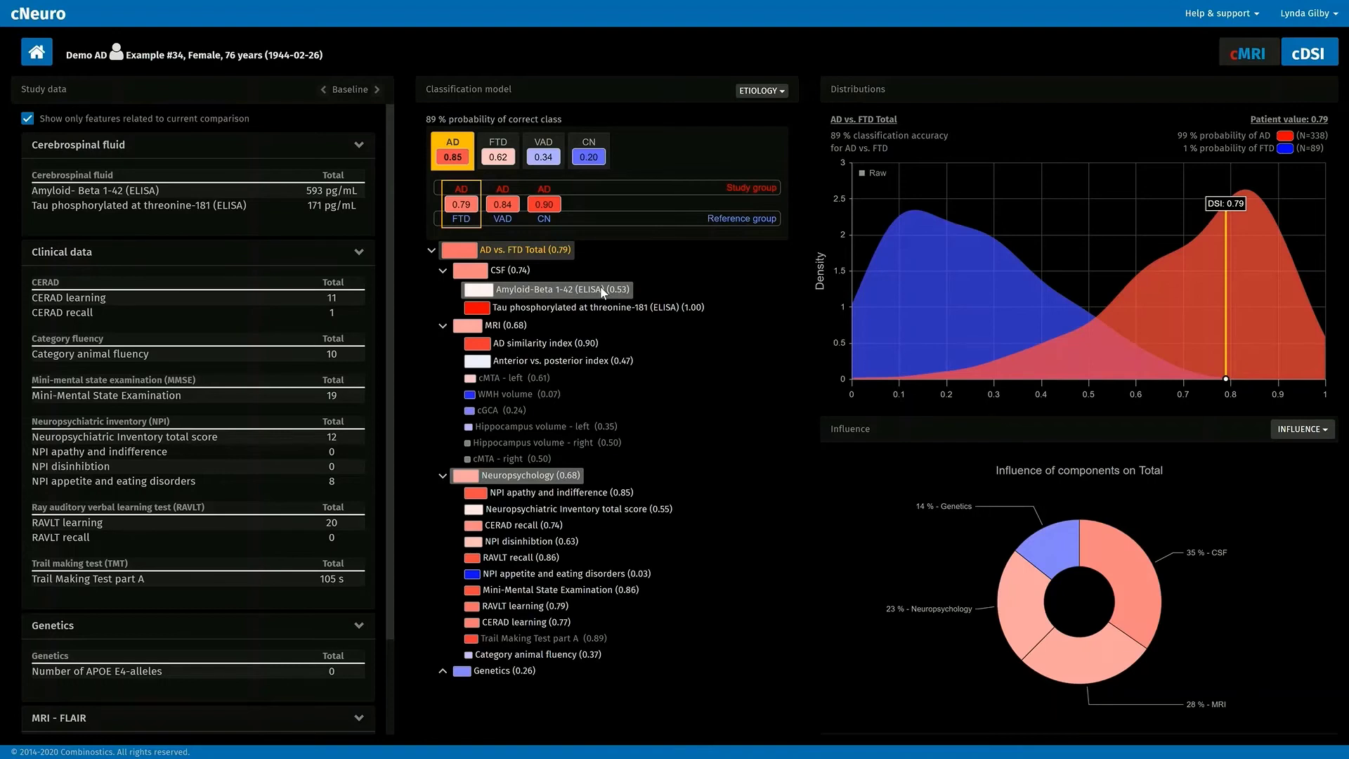
{"action": "left_click", "coordinate": [602, 292]}
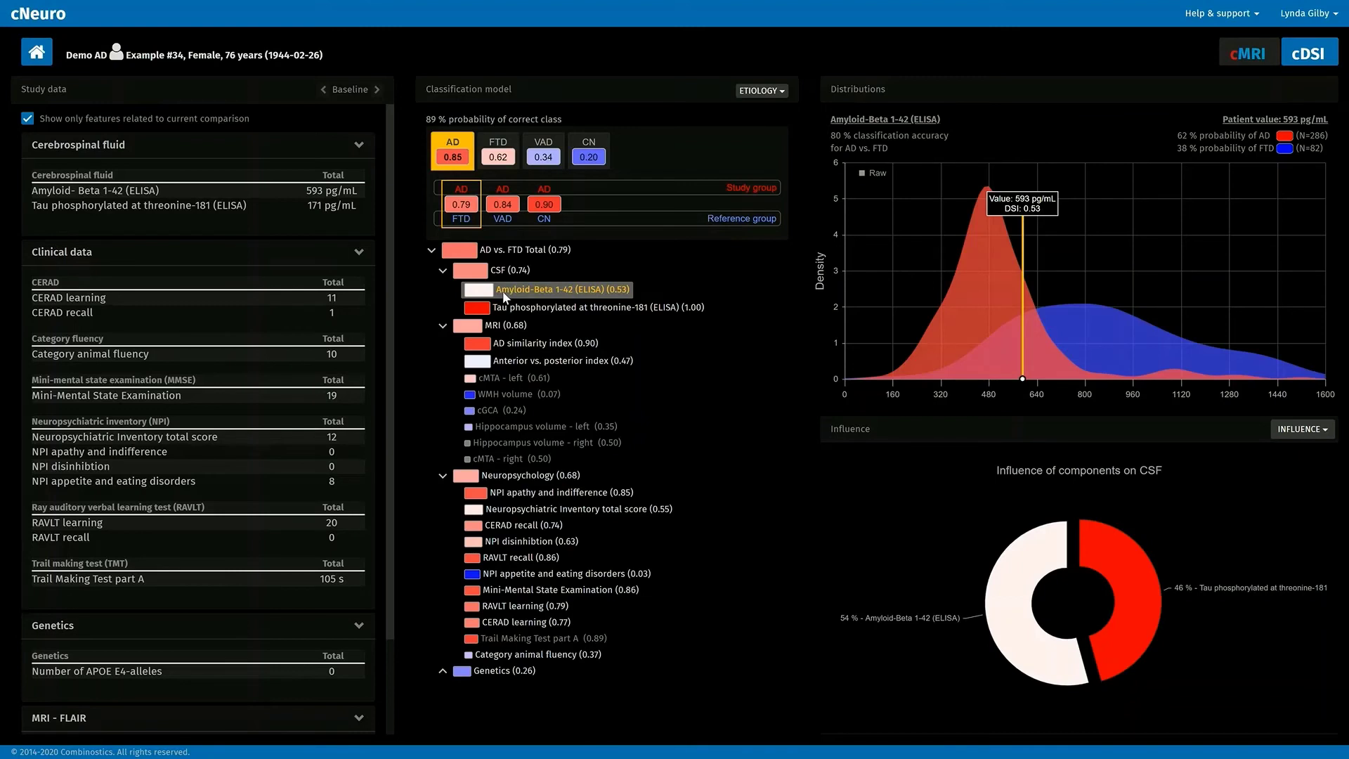
Step: Chart the Tau phosphorylated at threonine-181 (ELISA) distribution at 171 pg/mL
{"action": "left_click", "coordinate": [536, 309]}
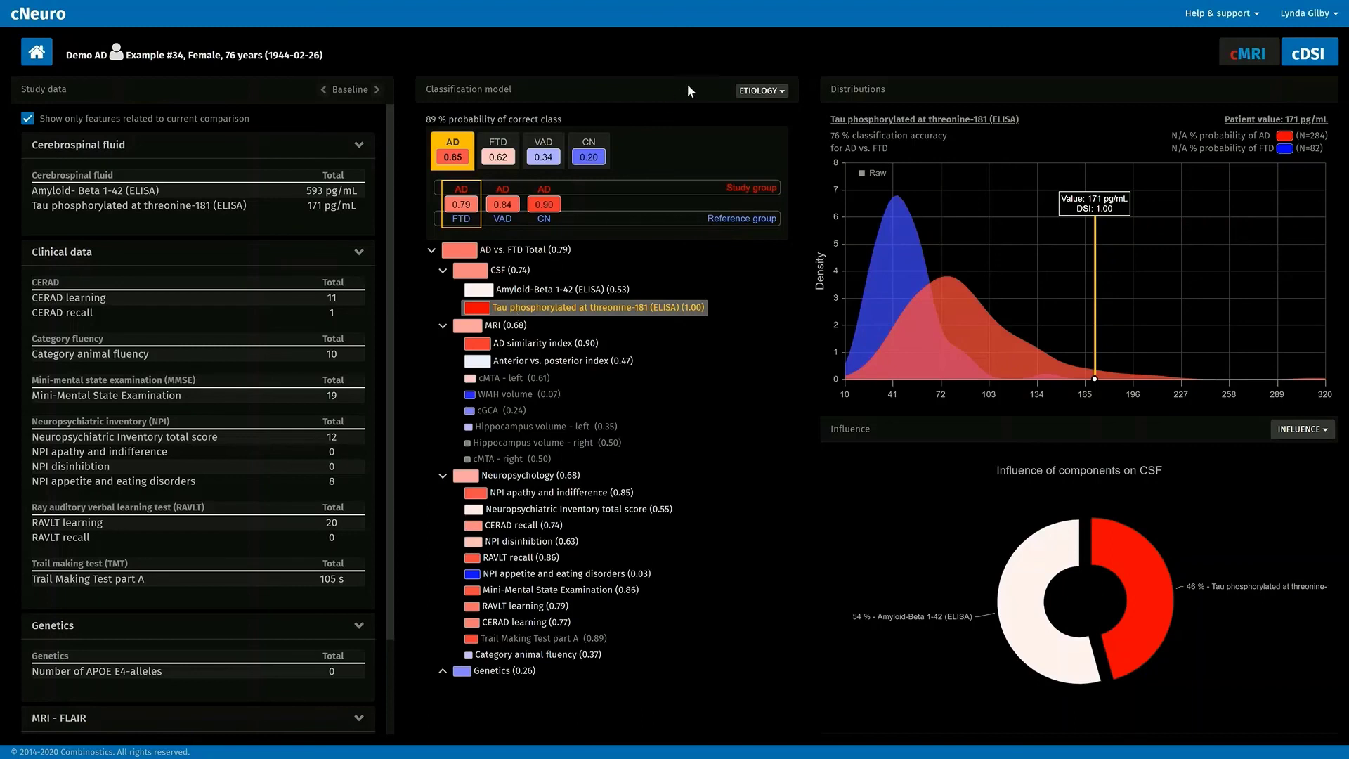
Step: Select the Progression model from the ETIOLOGY dropdown to classify pMCI vs. sMCI
{"action": "left_click", "coordinate": [754, 92]}
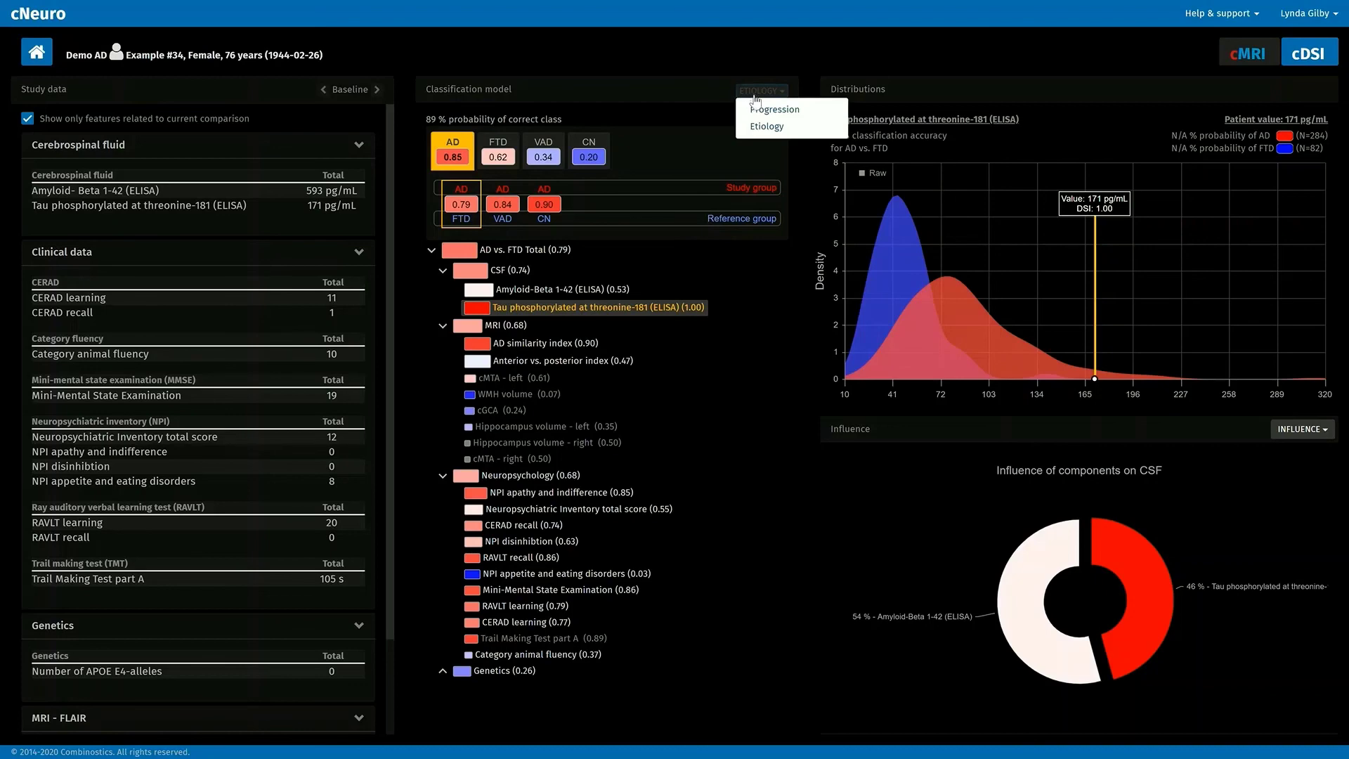
{"action": "left_click", "coordinate": [772, 110]}
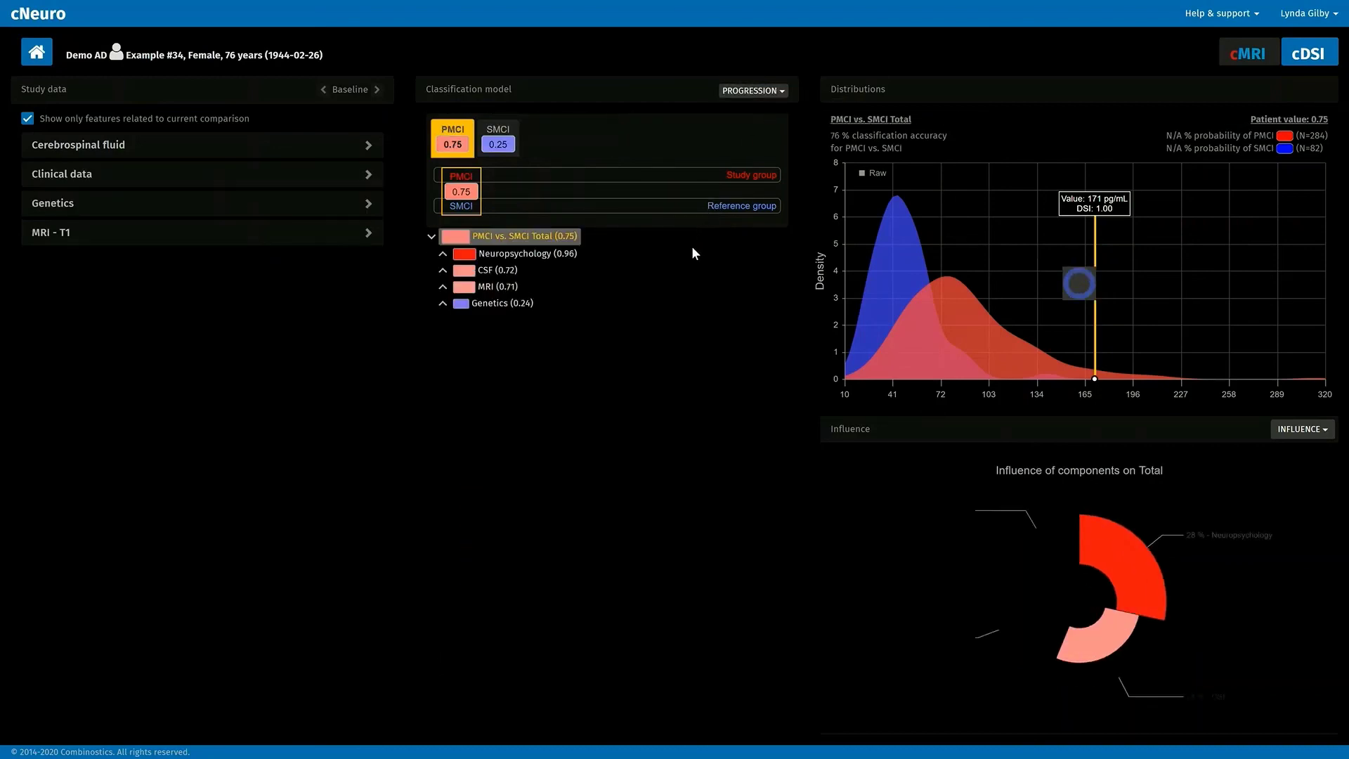